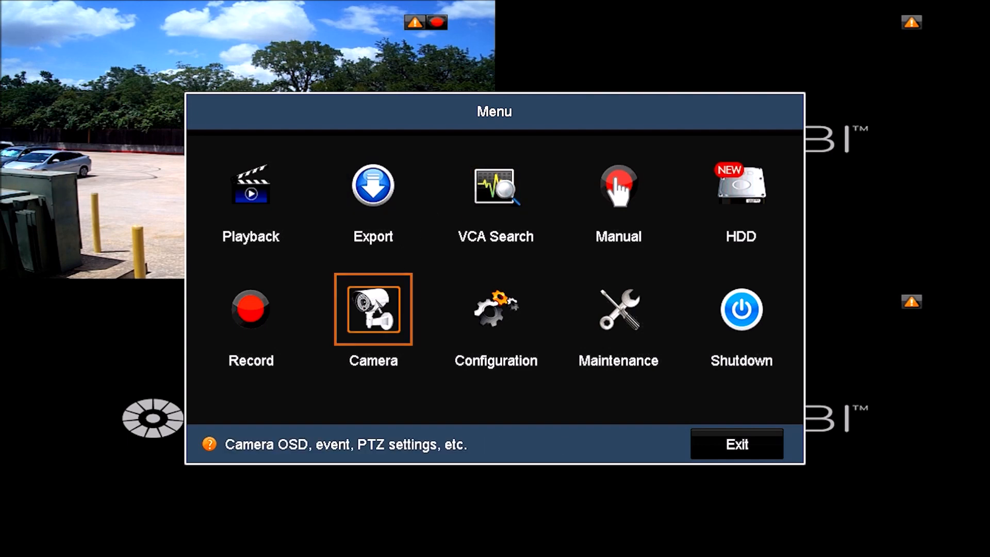
# Open the VCA settings for camera [D1] ALI-NP3013RH and enable Line Crossing Detection.
pyautogui.click(376, 304)
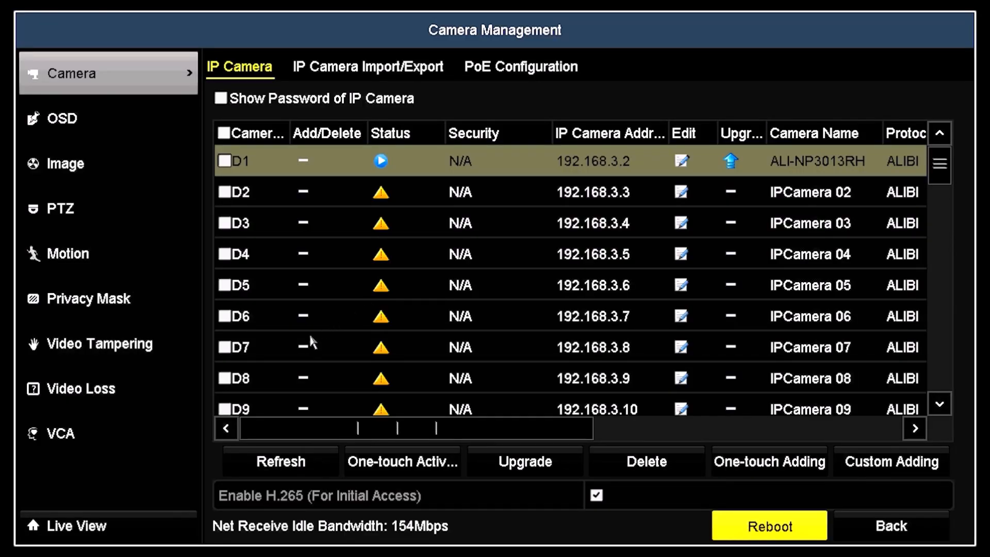
pyautogui.click(169, 439)
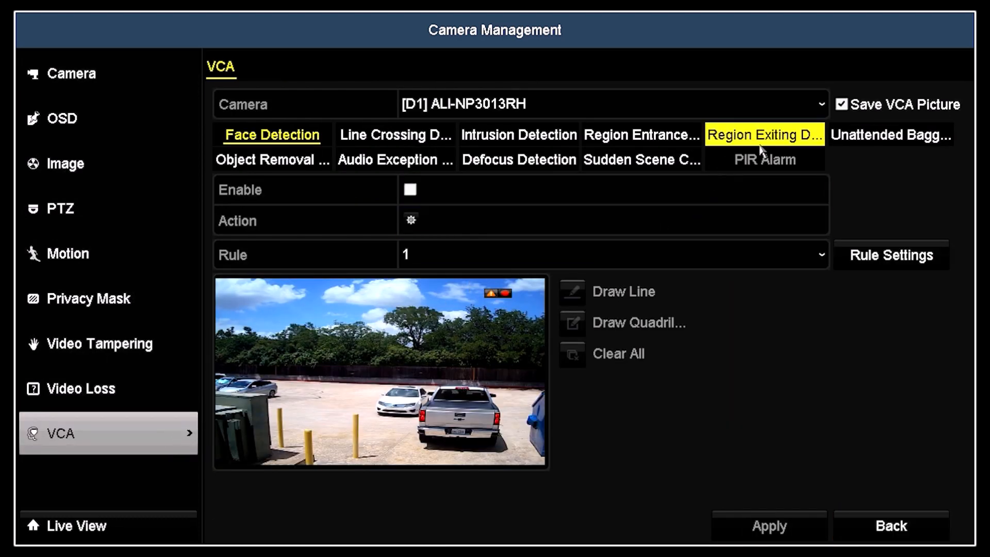
pyautogui.click(822, 105)
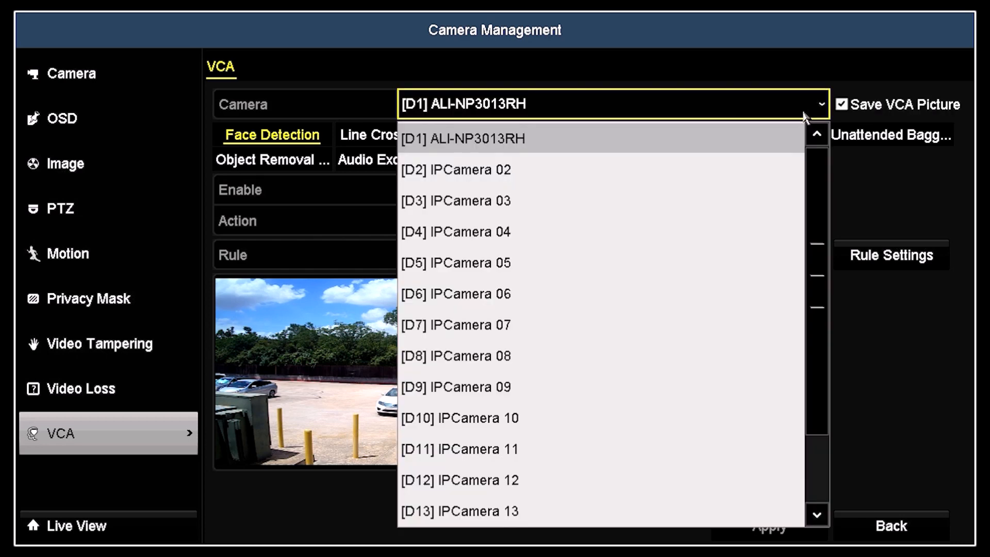
pyautogui.click(761, 142)
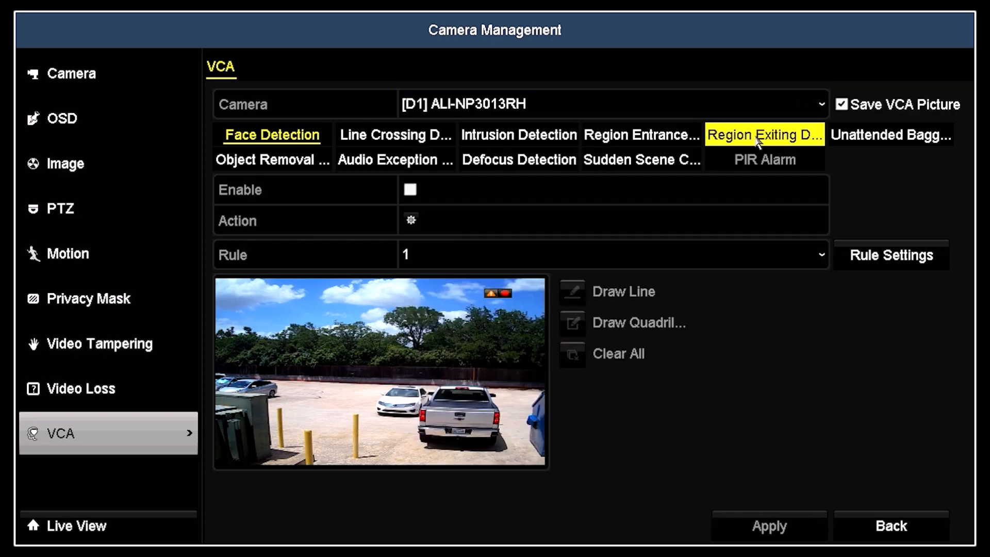
pyautogui.click(420, 137)
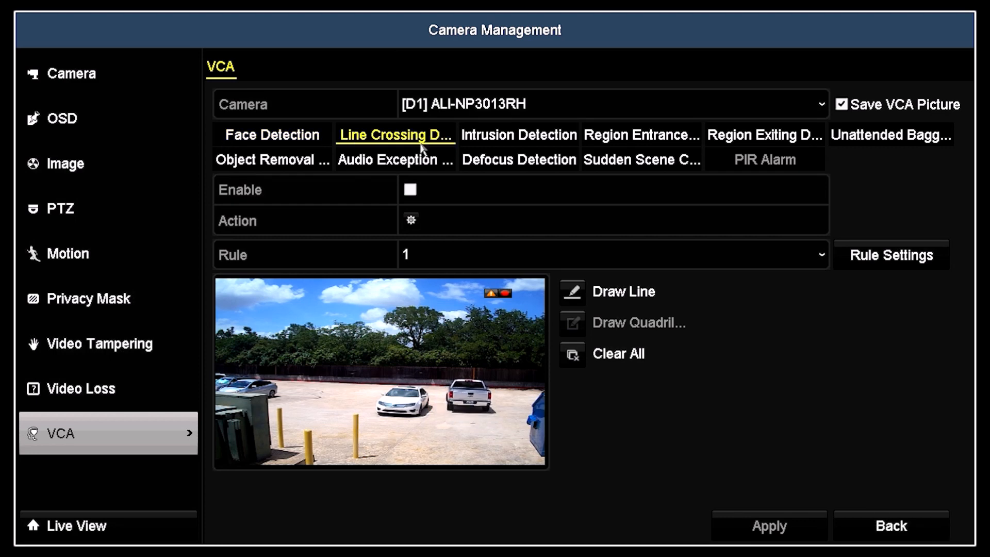
pyautogui.click(411, 190)
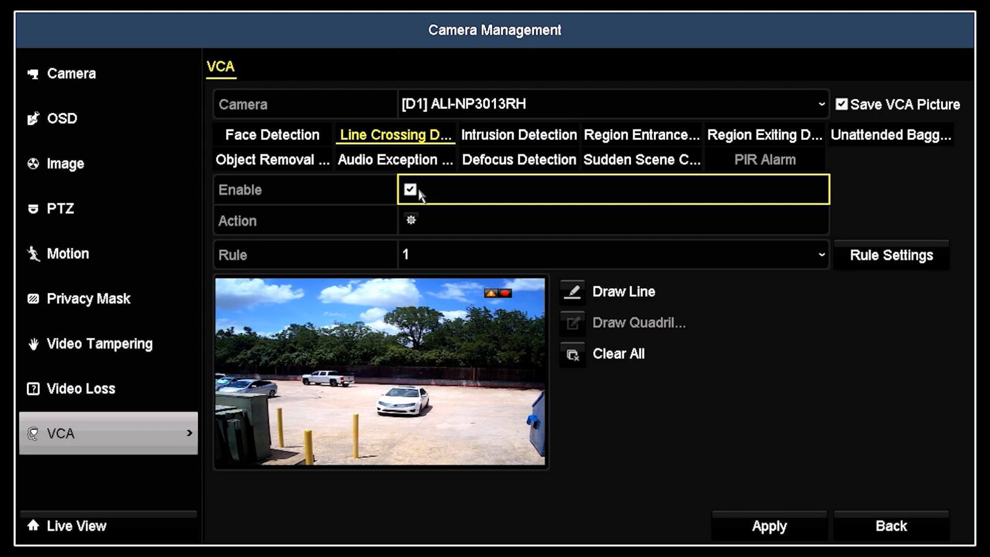
# Review the line crossing action's trigger channel, arming schedule, linkage actions and PTZ linking, and accept the settings.
pyautogui.click(419, 217)
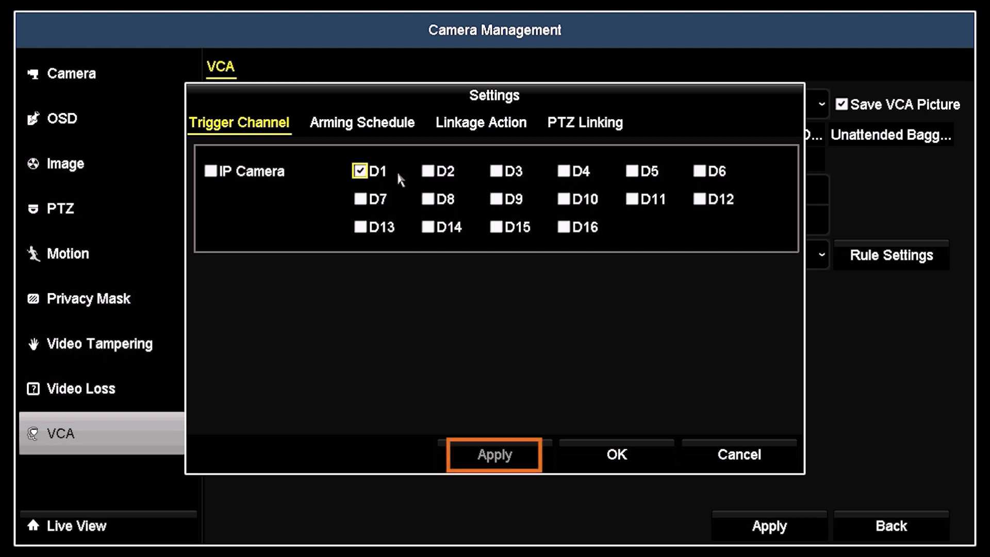
pyautogui.click(385, 122)
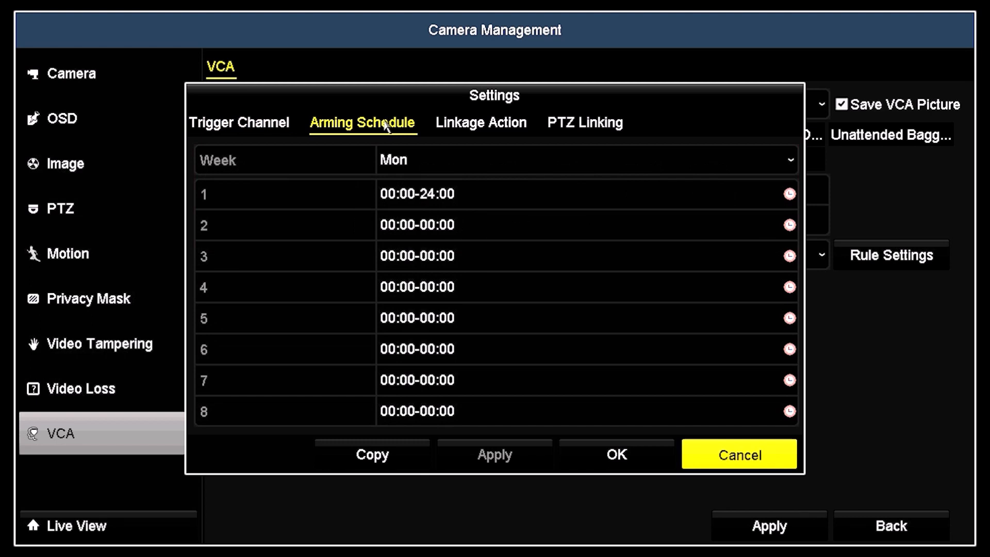
pyautogui.click(501, 197)
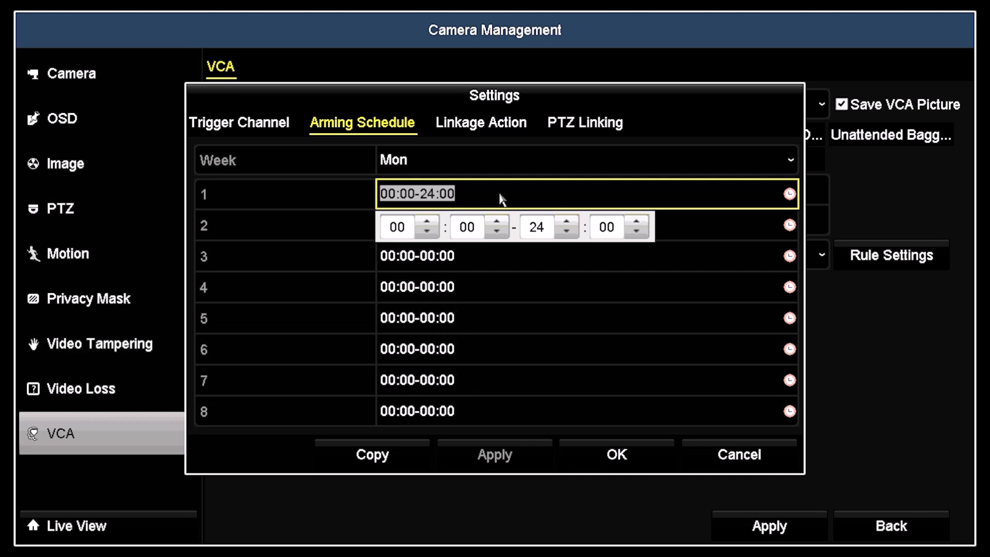
pyautogui.click(500, 194)
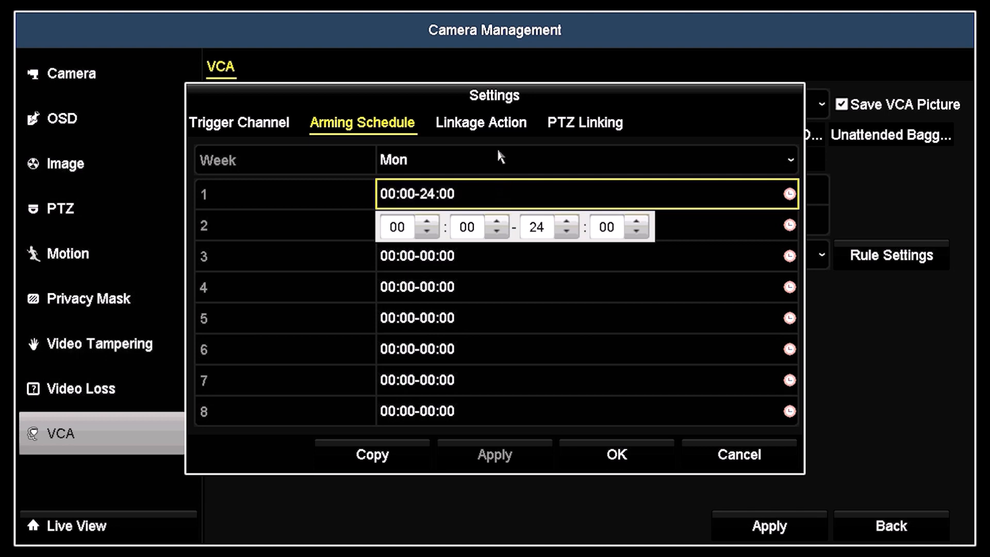
pyautogui.click(491, 122)
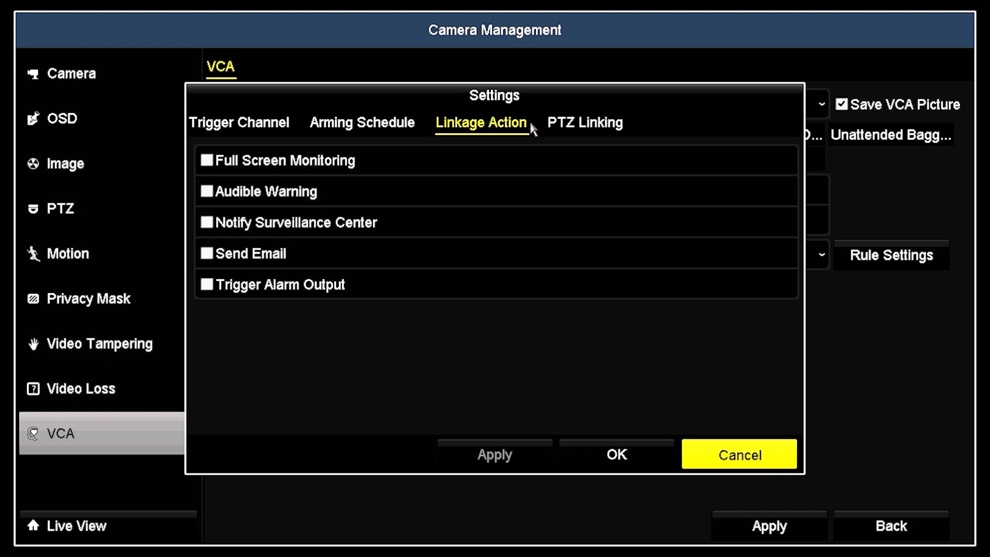
pyautogui.click(613, 128)
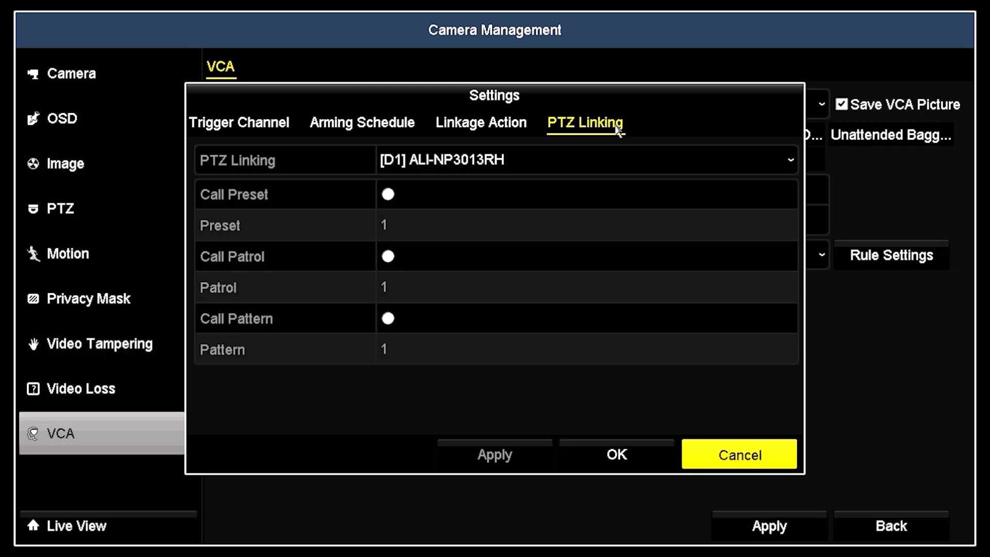
pyautogui.click(638, 456)
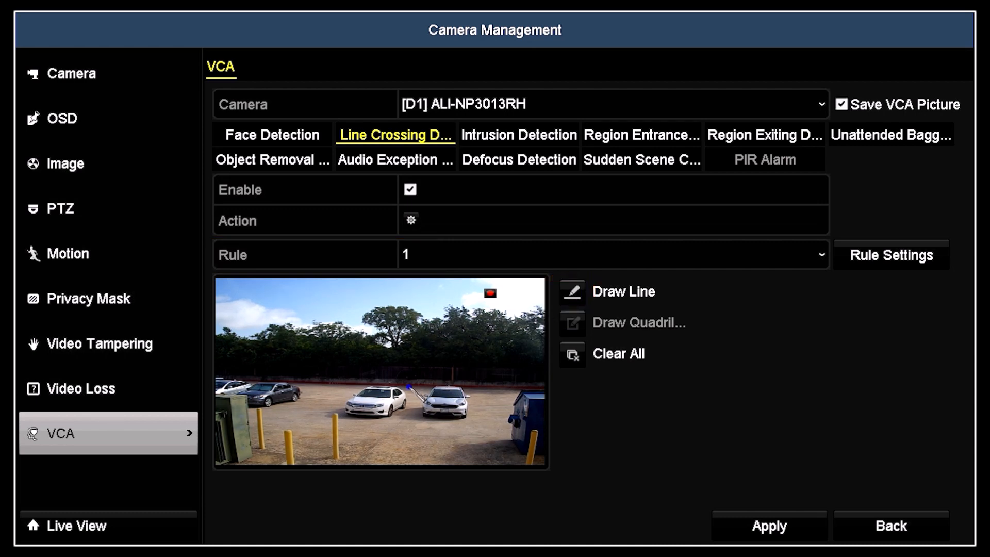
# Draw a vertical detection line for rule 1 between the two parked cars, keep direction A<->B and sensitivity 50, and apply the settings.
pyautogui.click(412, 449)
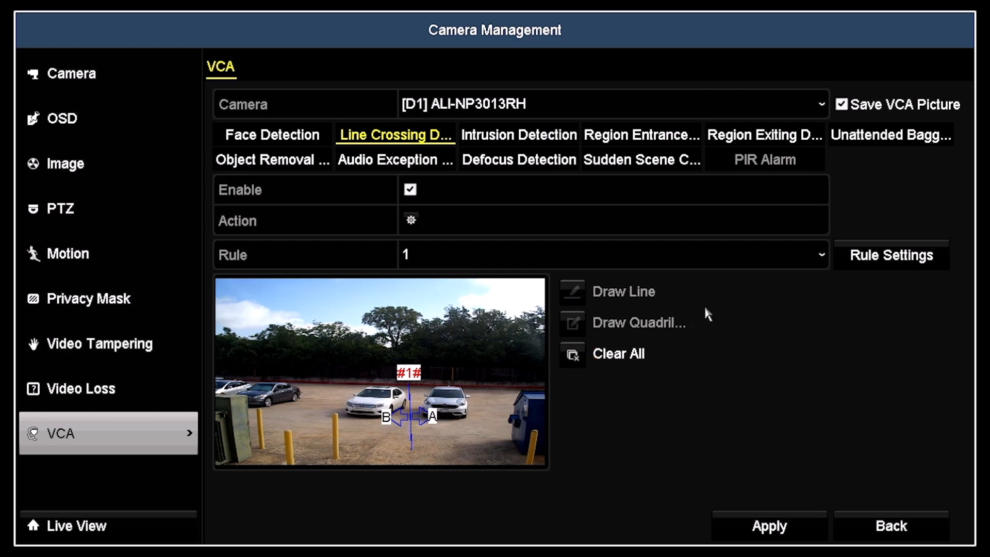
pyautogui.click(892, 255)
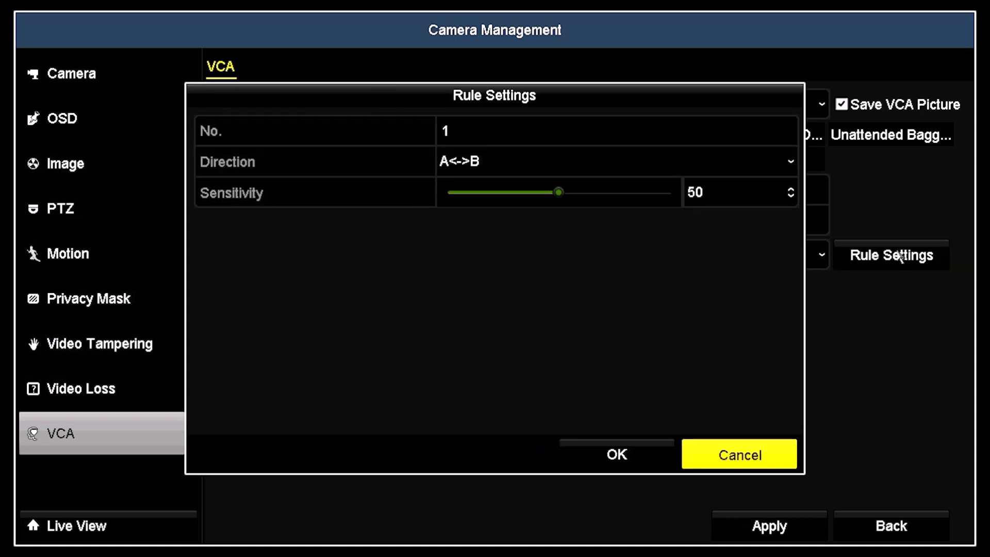
pyautogui.click(677, 164)
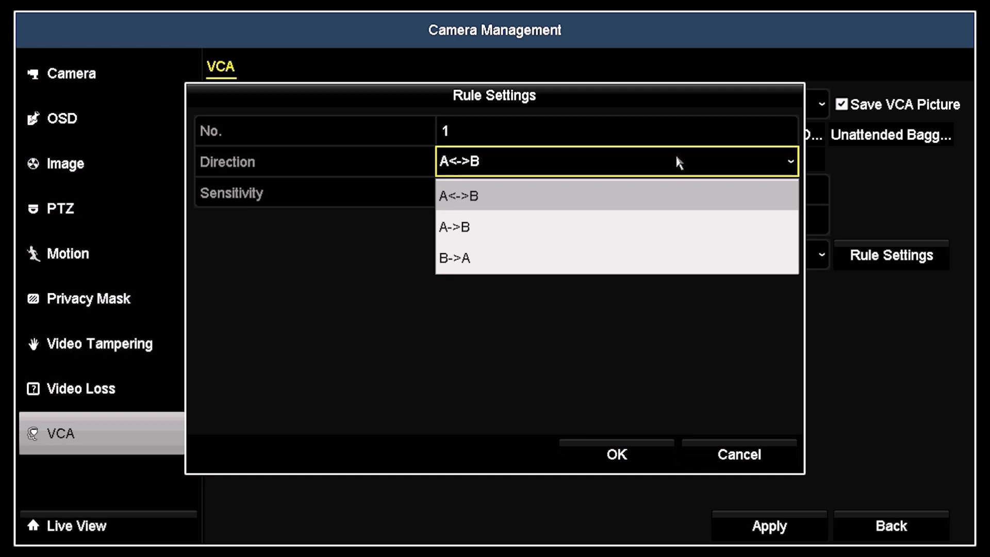
pyautogui.click(677, 161)
pyautogui.click(702, 196)
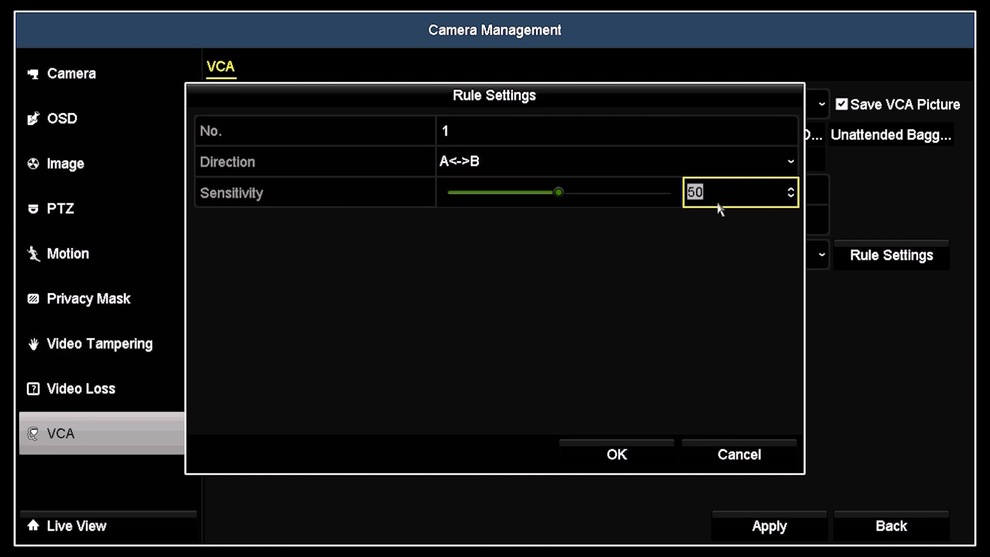
pyautogui.click(645, 465)
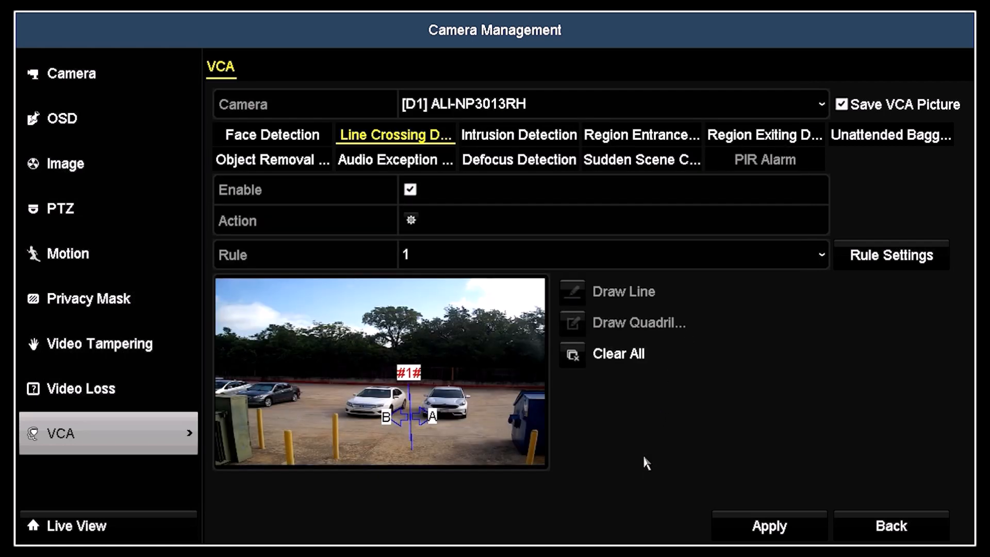
pyautogui.click(769, 525)
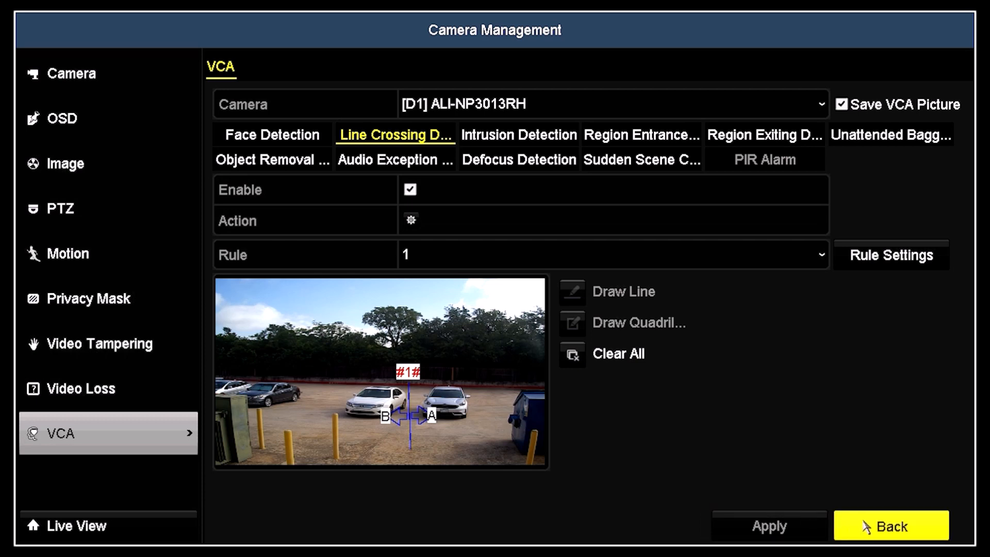
pyautogui.click(879, 526)
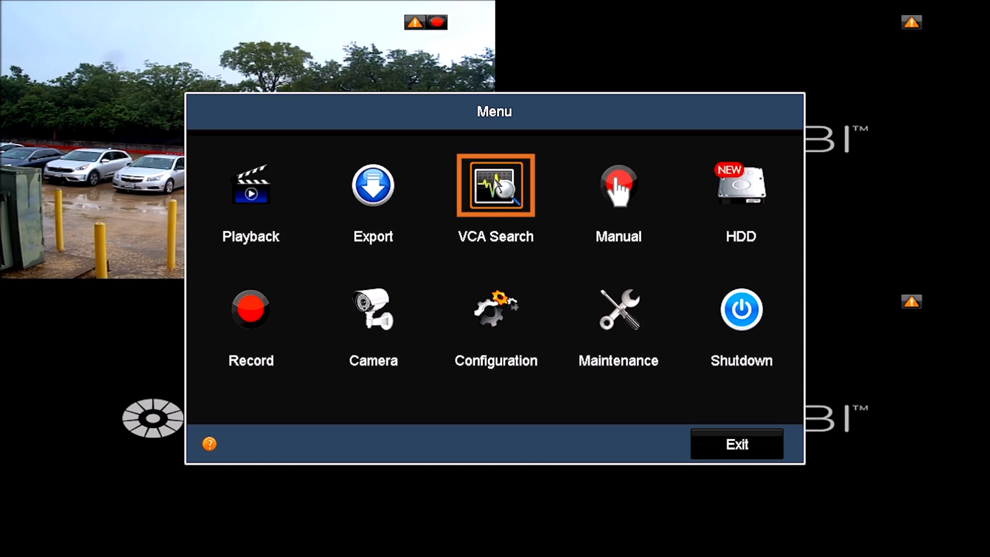
# Open the VCA behavior search and limit it to camera D1 with start and end date 07-03-2018.
pyautogui.click(494, 184)
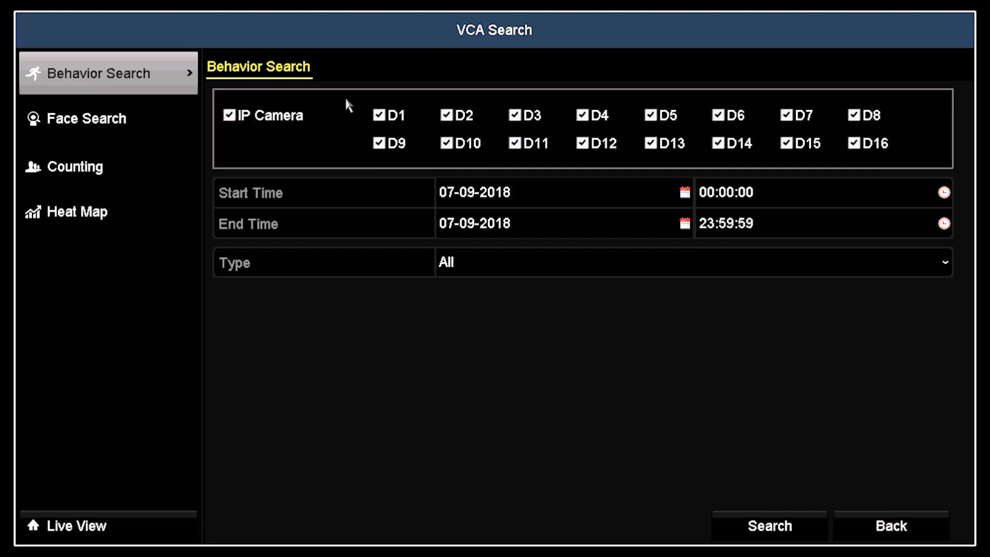
pyautogui.click(230, 115)
pyautogui.click(379, 115)
pyautogui.click(485, 189)
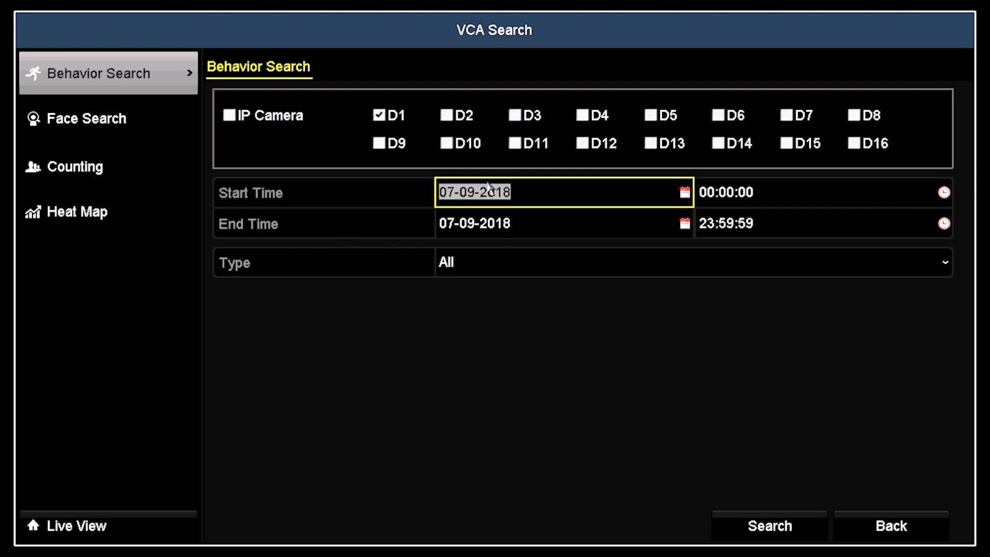
pyautogui.click(536, 200)
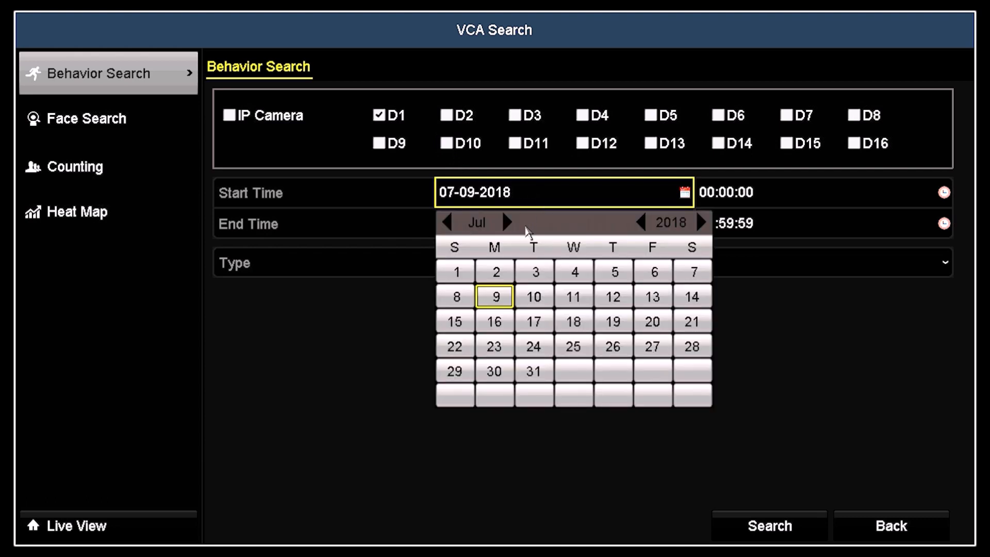
pyautogui.click(536, 273)
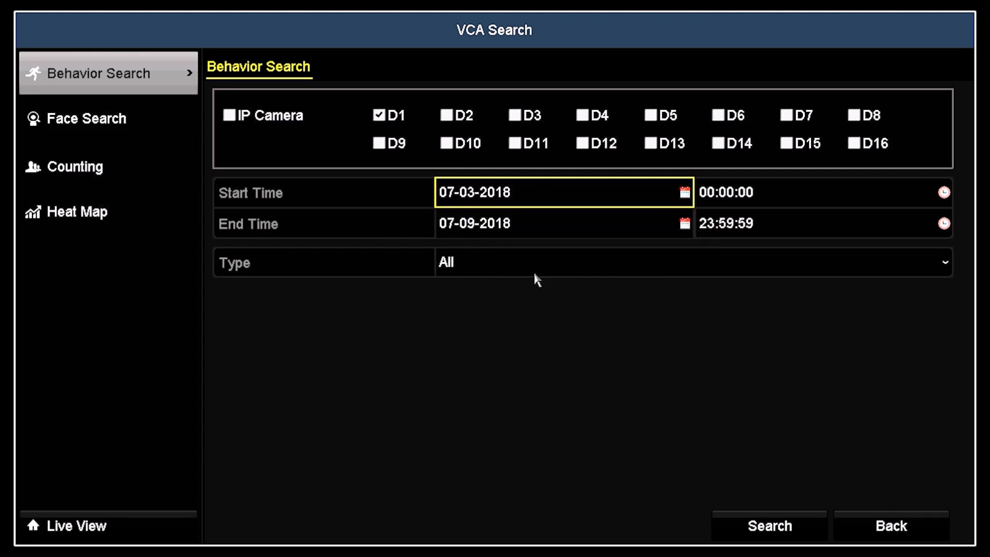
pyautogui.click(542, 227)
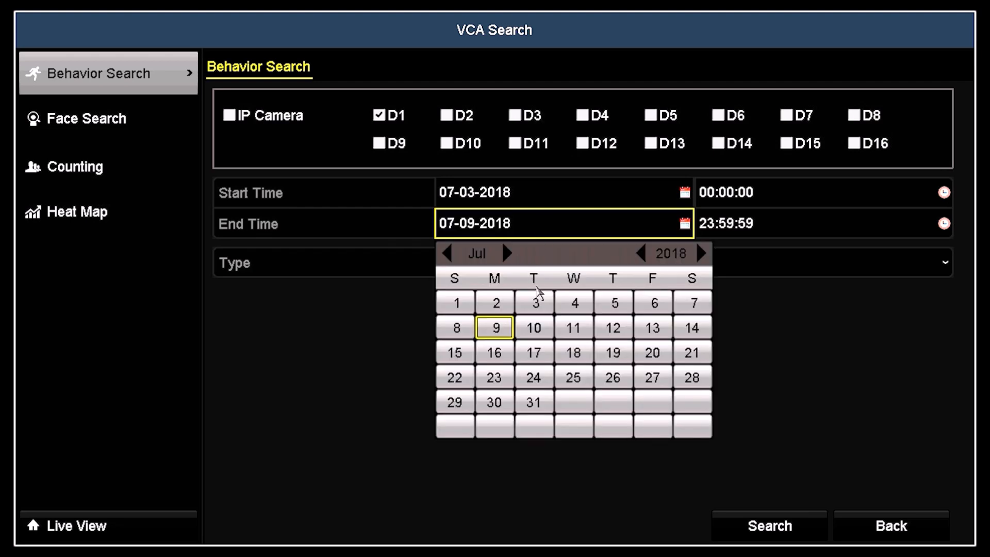
pyautogui.click(536, 309)
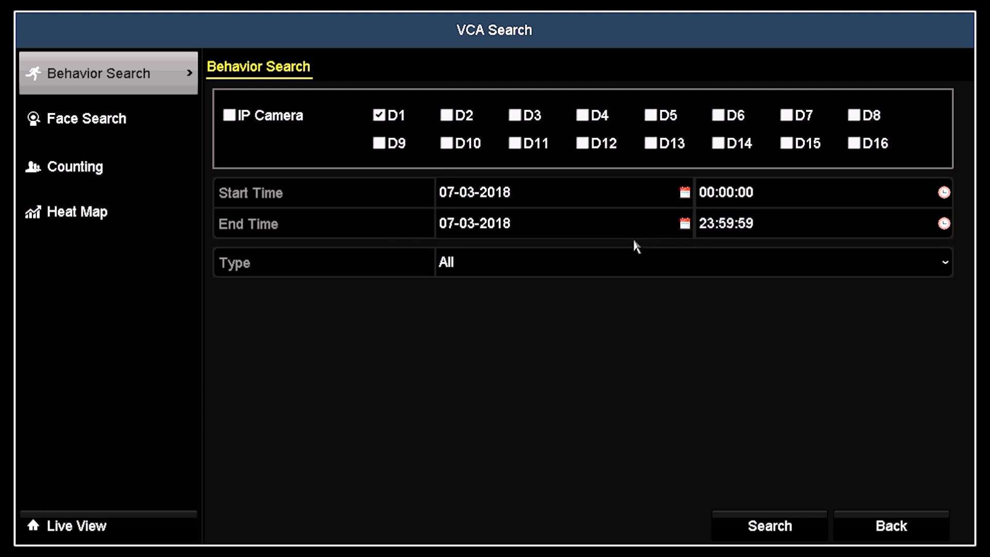
# Set the behavior type to Line Crossing Detection and run the search.
pyautogui.click(585, 262)
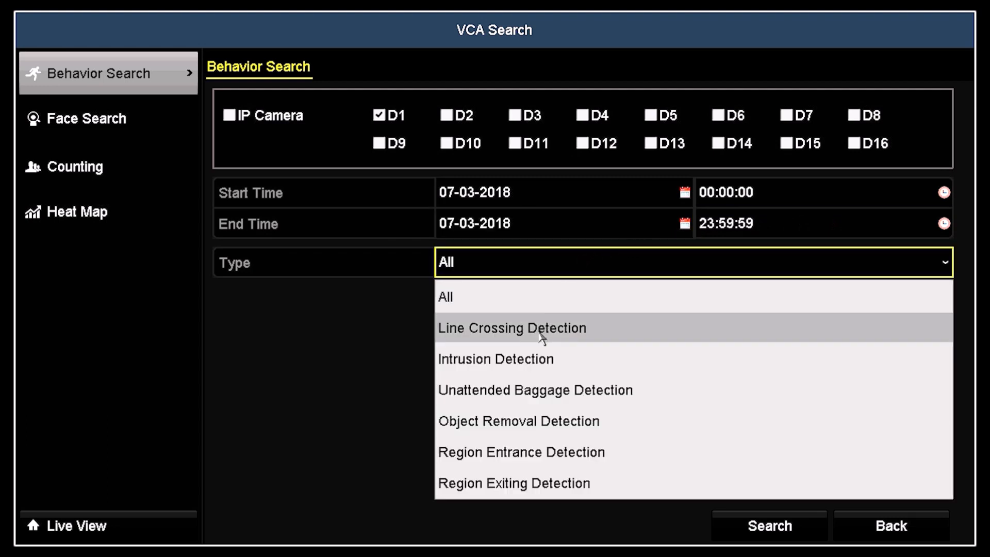
pyautogui.click(541, 338)
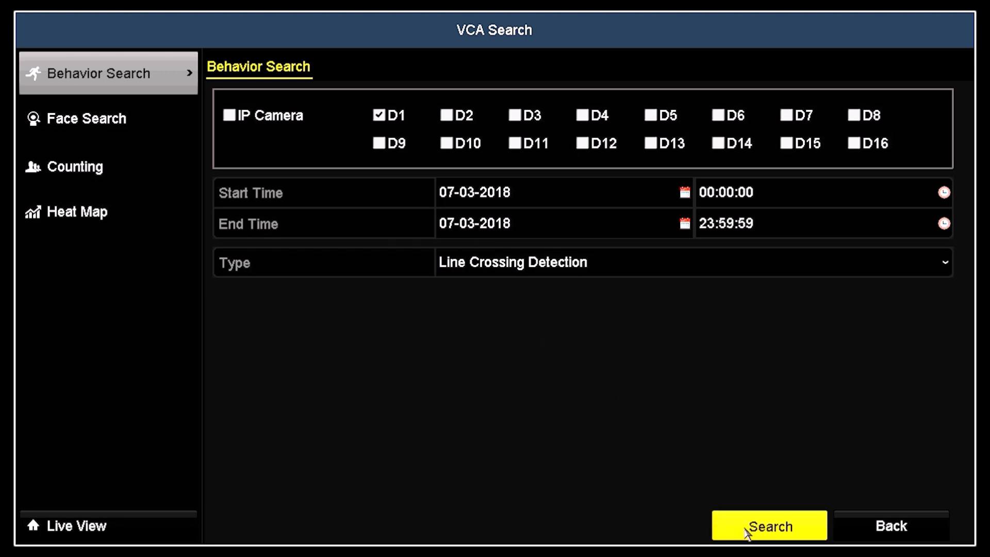
pyautogui.click(747, 533)
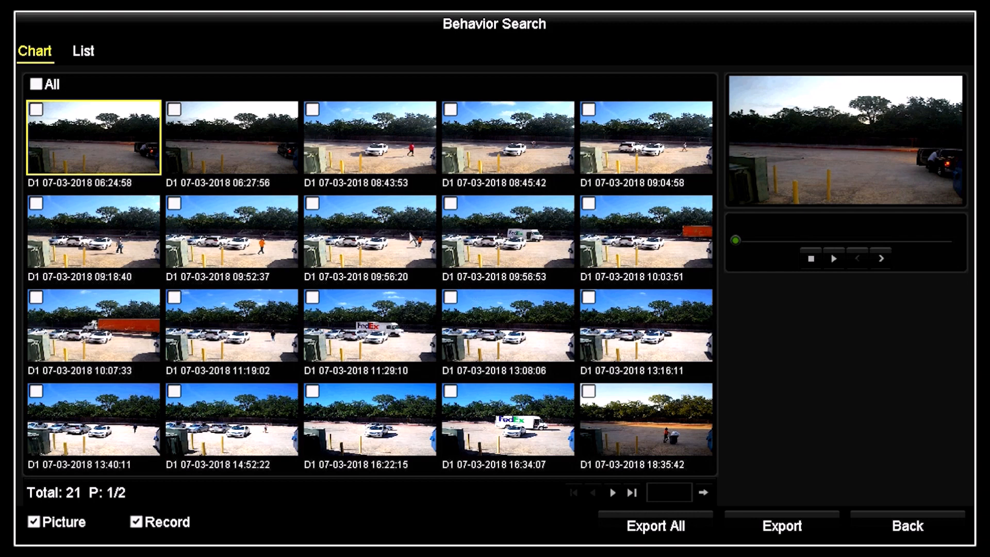
# Play the recording of the 09:56:20 event and view the search results as a list.
pyautogui.click(383, 226)
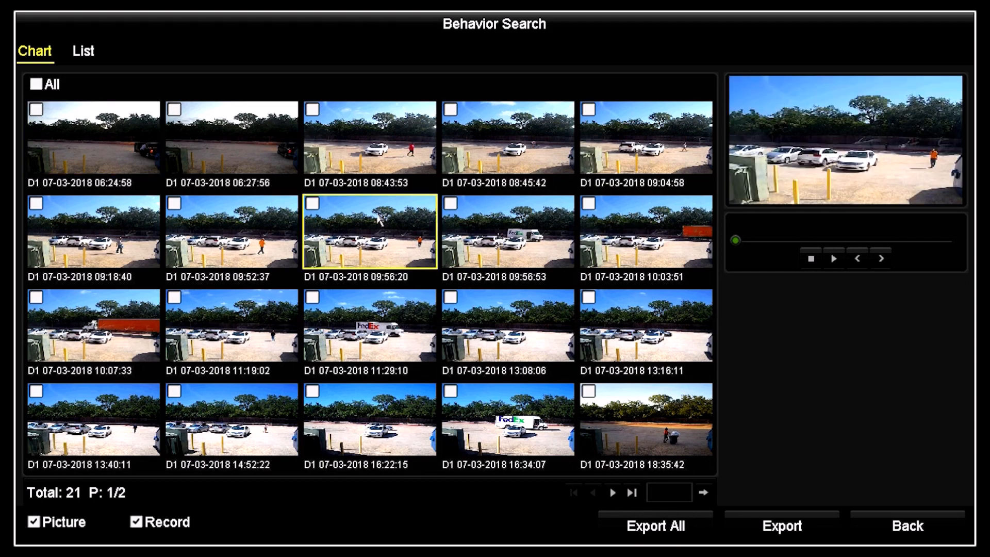
pyautogui.click(832, 260)
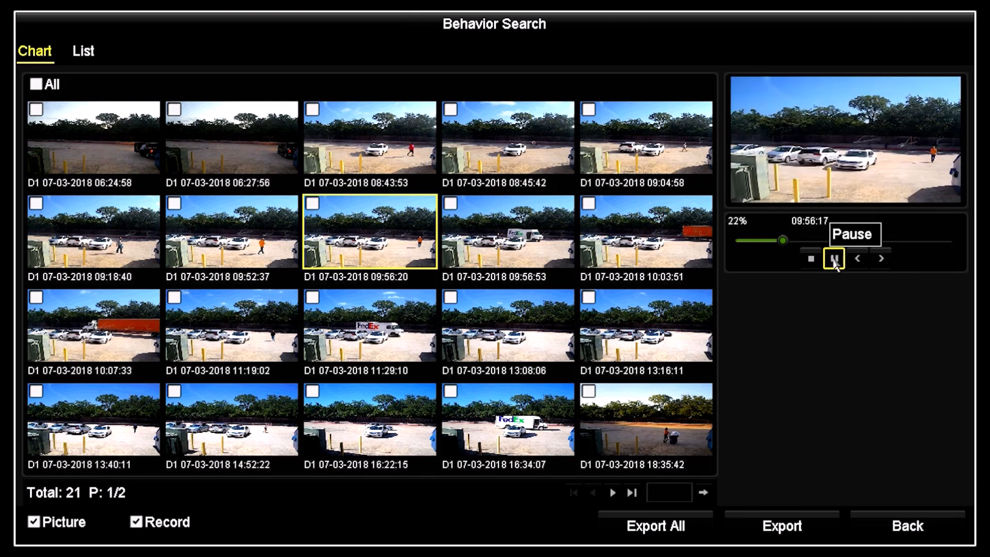
pyautogui.click(88, 51)
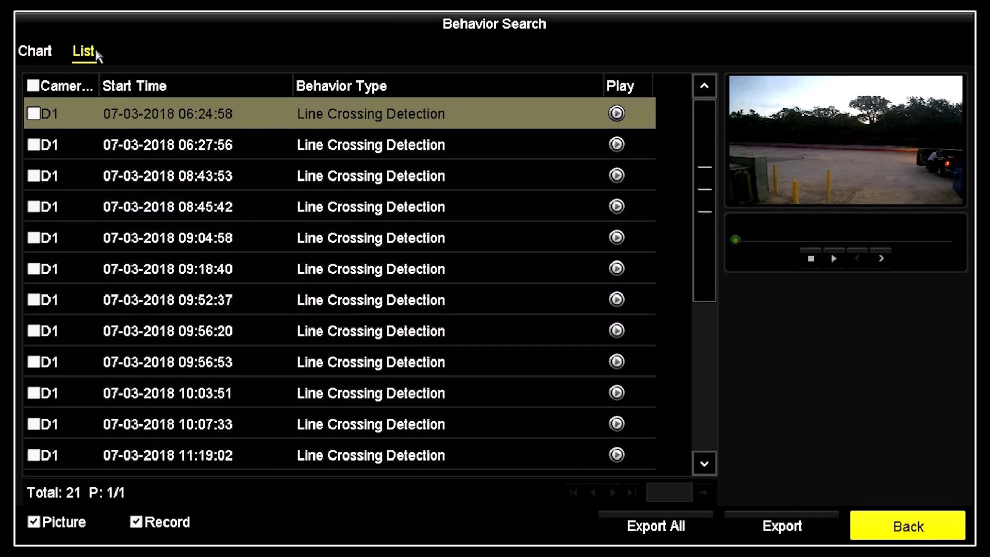
# Show the search results as a chart and select the 09:56:20 and 13:08:06 events.
pyautogui.click(38, 52)
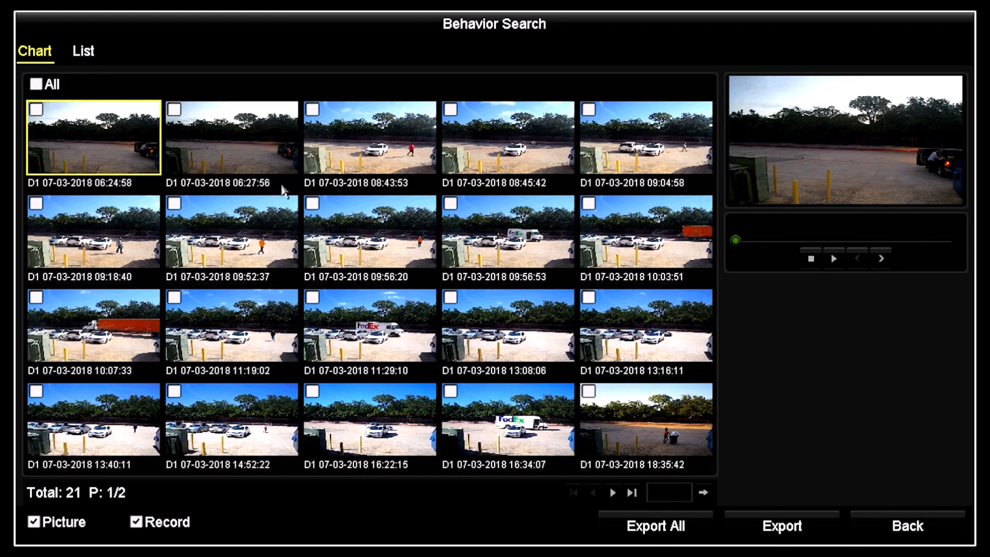
pyautogui.click(315, 205)
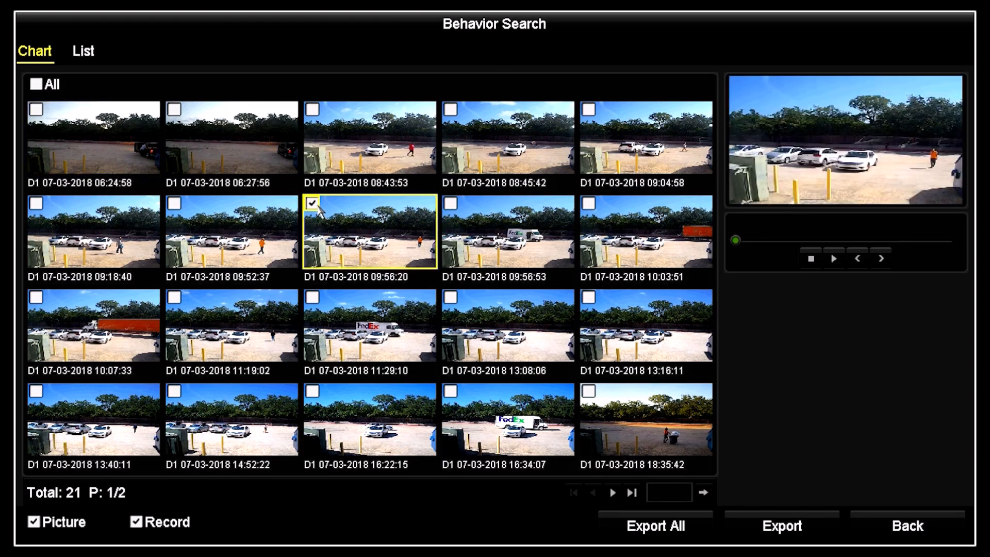
pyautogui.click(451, 300)
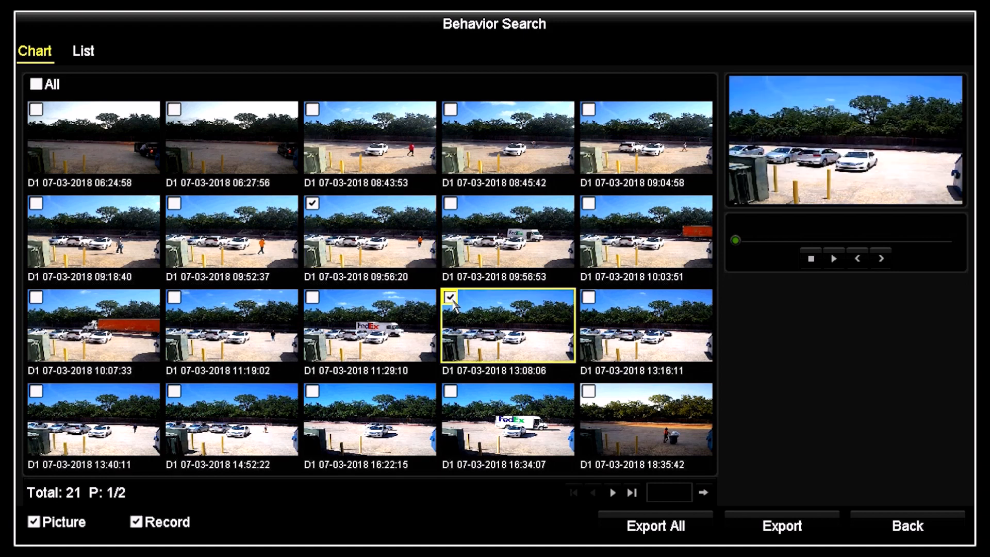
# Start exporting the selected events to USB Flash Disk 1-1, keep backup type MP4, and open the !_Exported files folder.
pyautogui.click(776, 525)
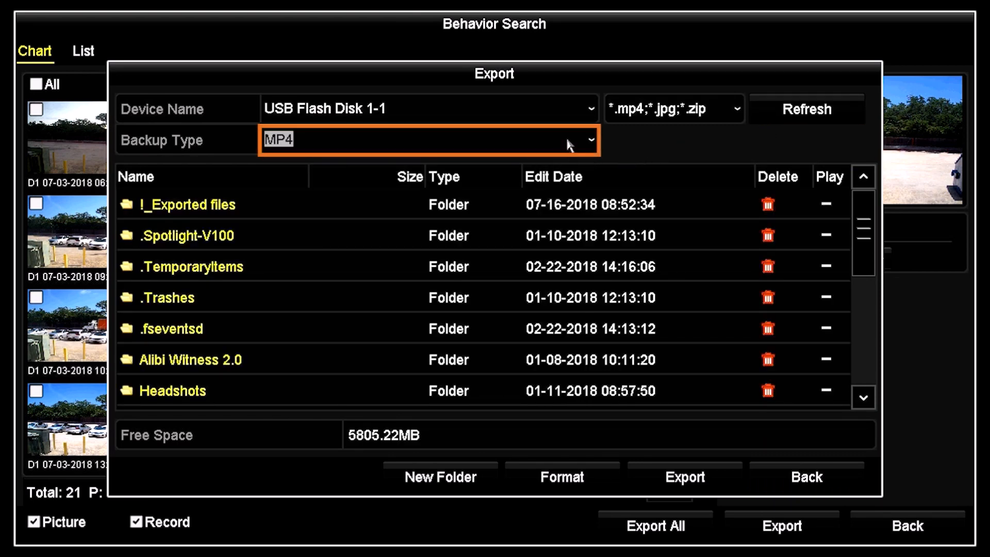
pyautogui.click(570, 142)
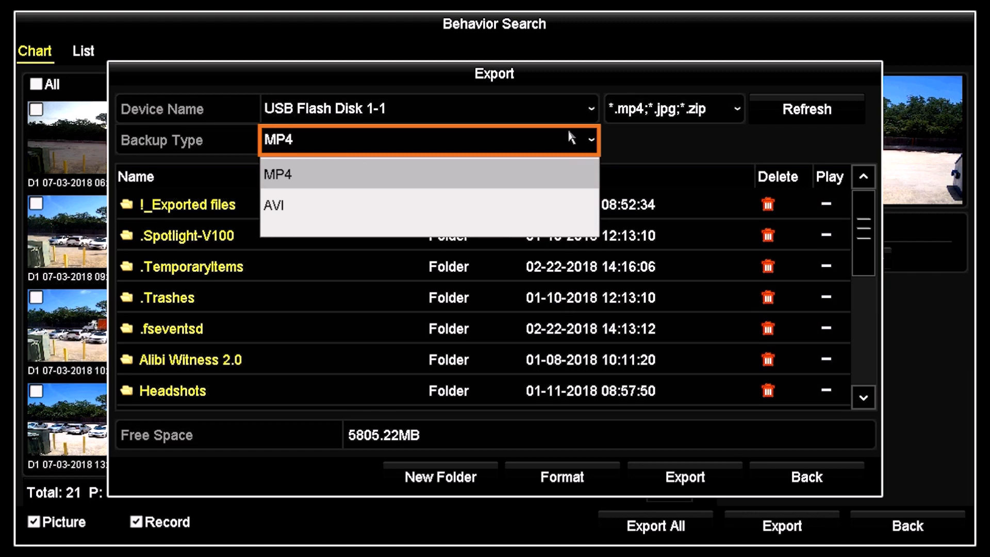
pyautogui.click(569, 131)
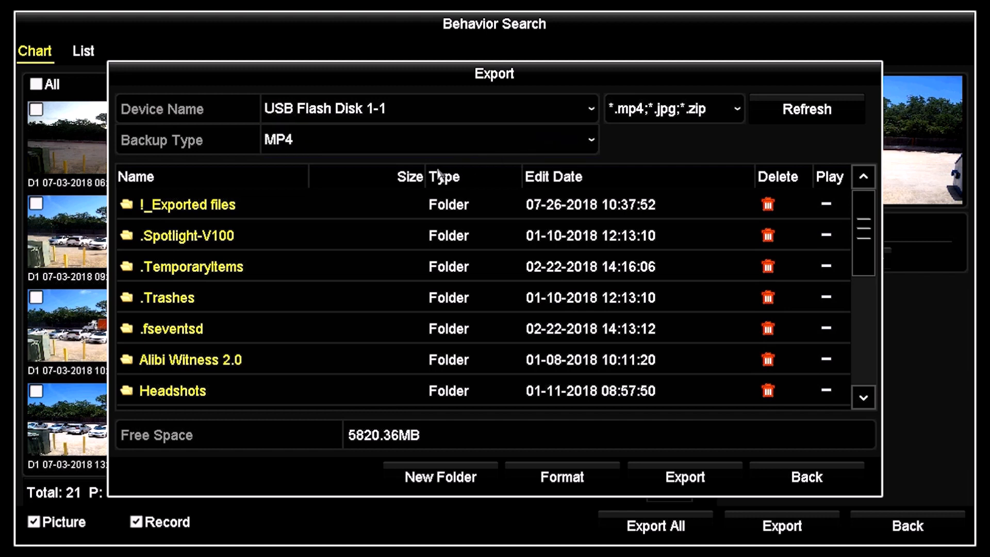
pyautogui.doubleClick(408, 204)
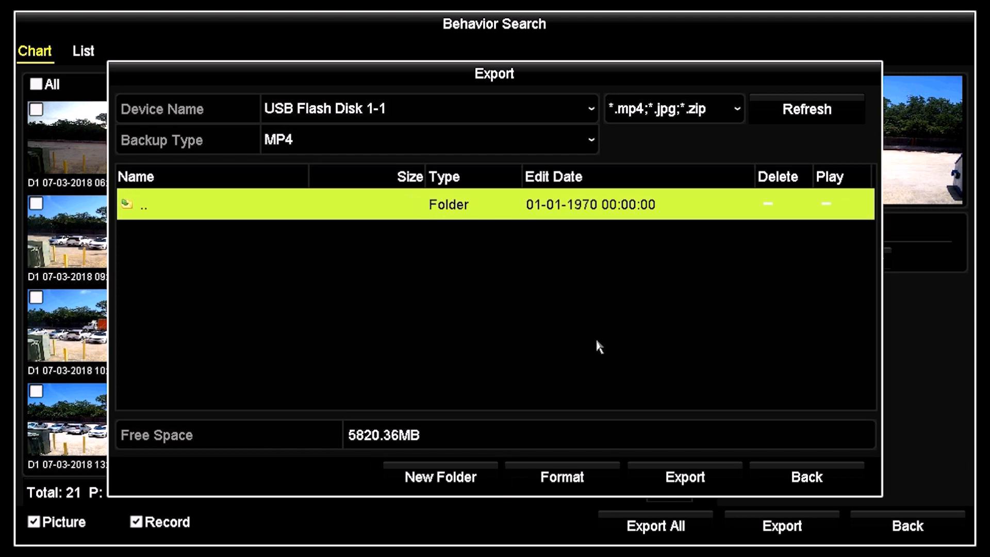
# Export the selected events into the current folder and open the exported Channel_001 folder.
pyautogui.click(712, 478)
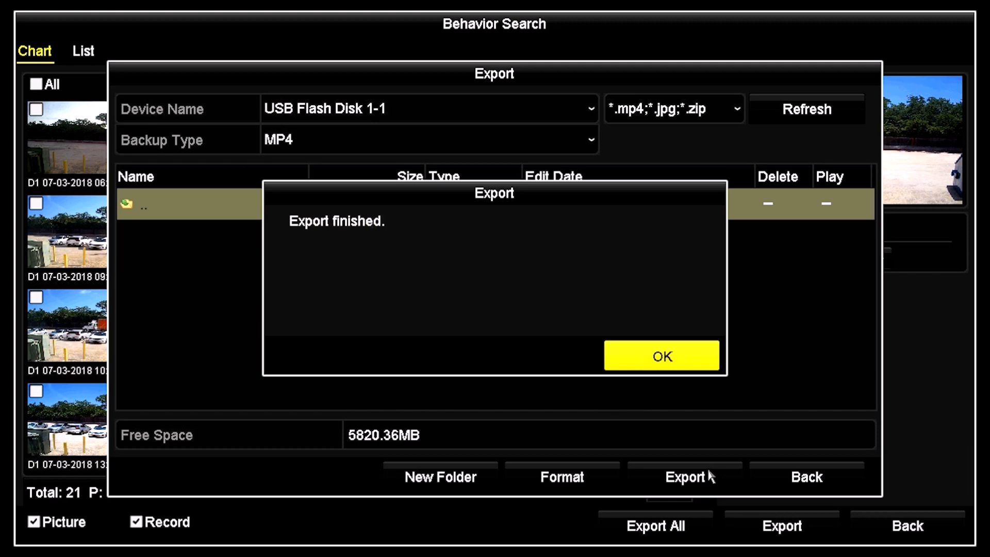
pyautogui.click(685, 355)
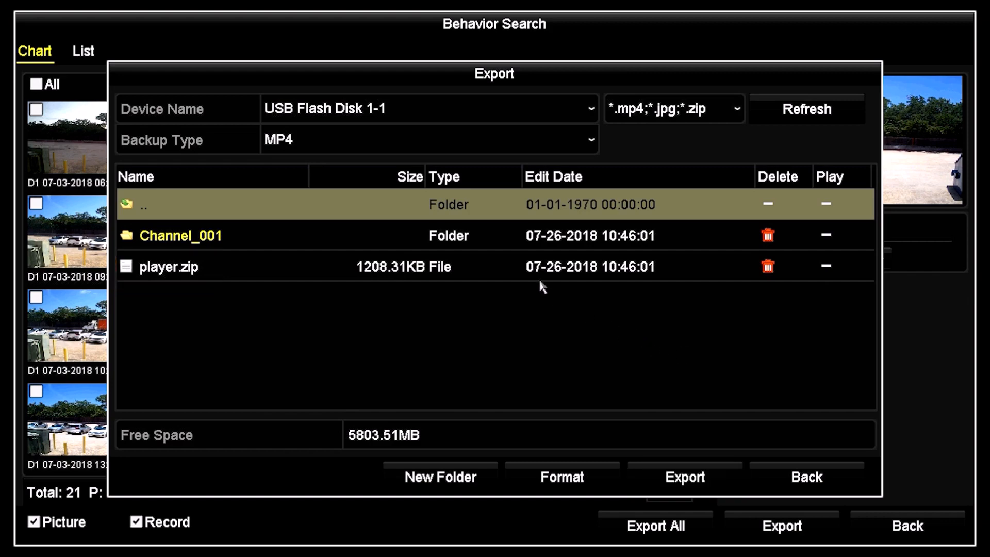
pyautogui.doubleClick(456, 243)
pyautogui.doubleClick(453, 237)
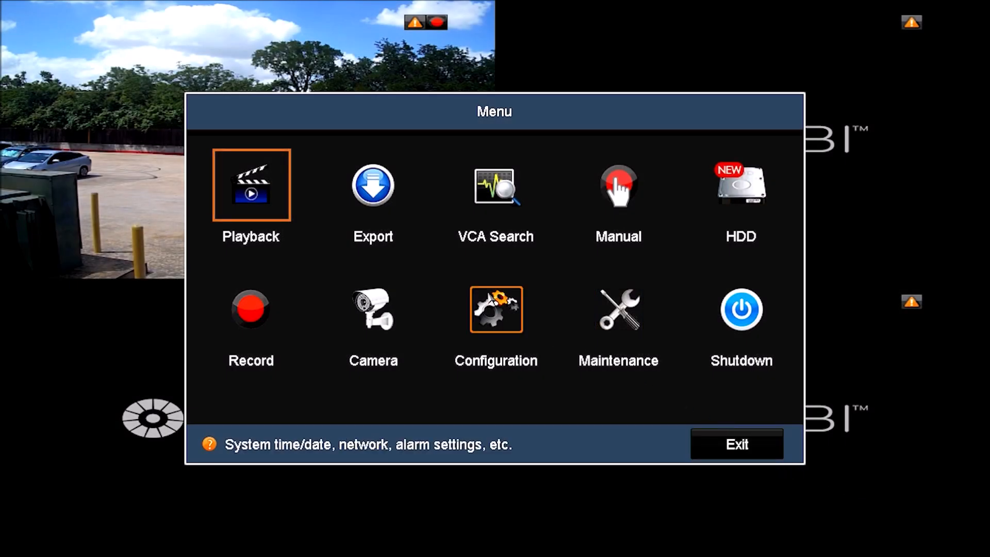
# Open playback from the main menu and switch it to Event mode.
pyautogui.click(269, 181)
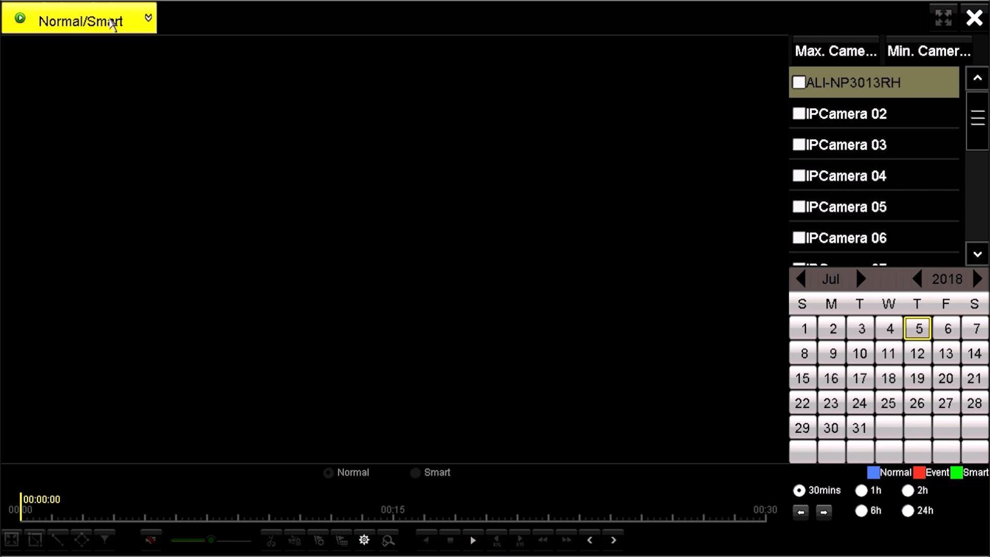
pyautogui.click(114, 21)
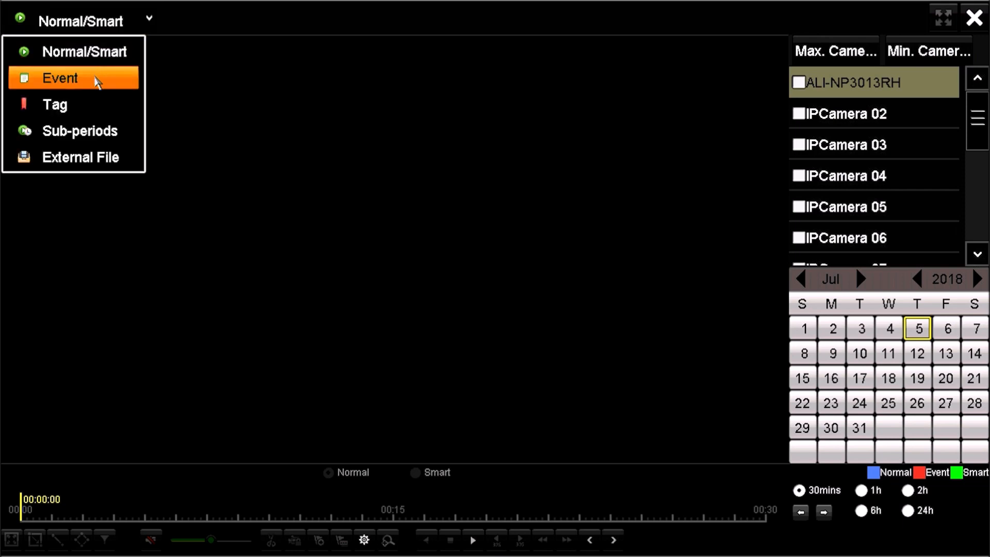
pyautogui.click(97, 80)
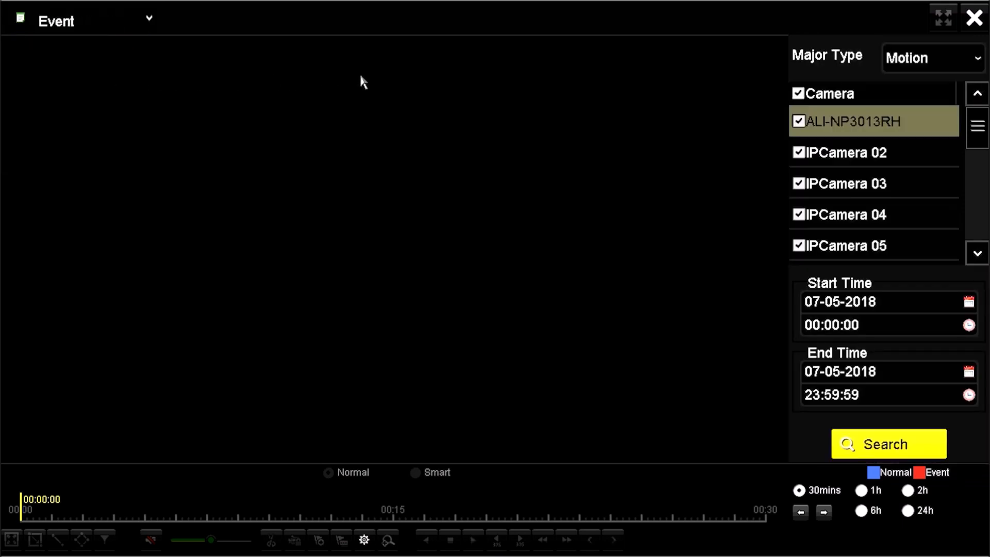
# Set the event search to major type VCA and minor type Line Crossing Detection, limited to camera ALI-NP3013RH.
pyautogui.click(966, 56)
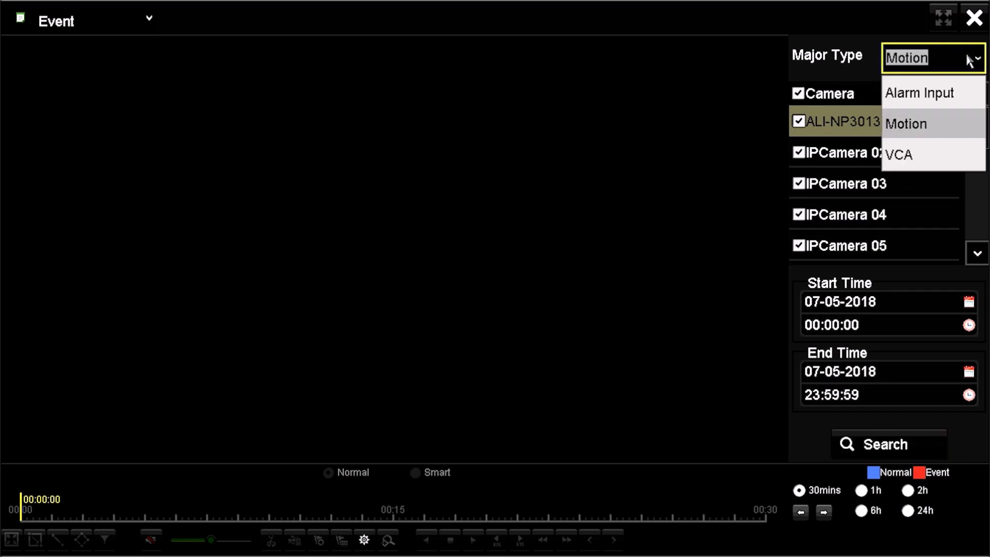
pyautogui.click(957, 165)
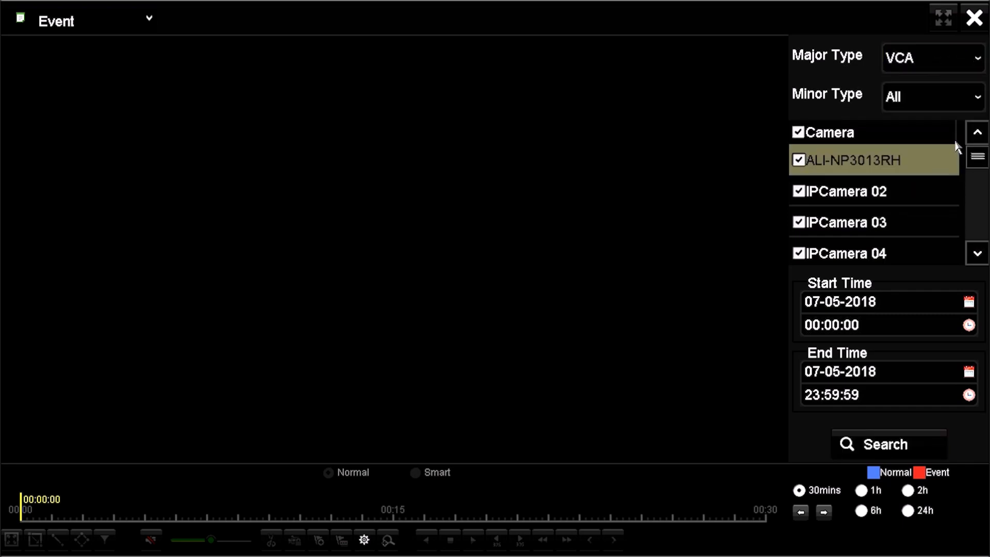
pyautogui.click(930, 90)
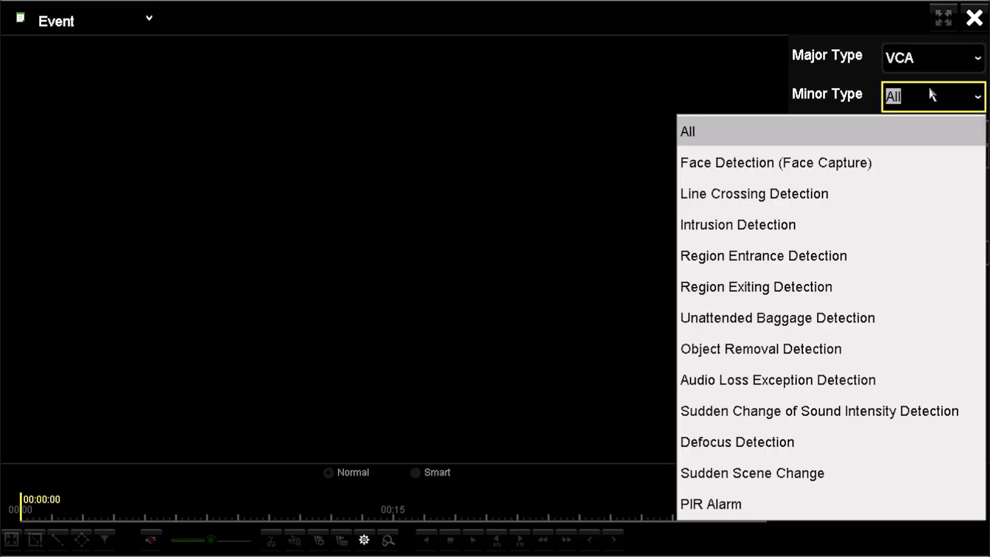
pyautogui.click(914, 199)
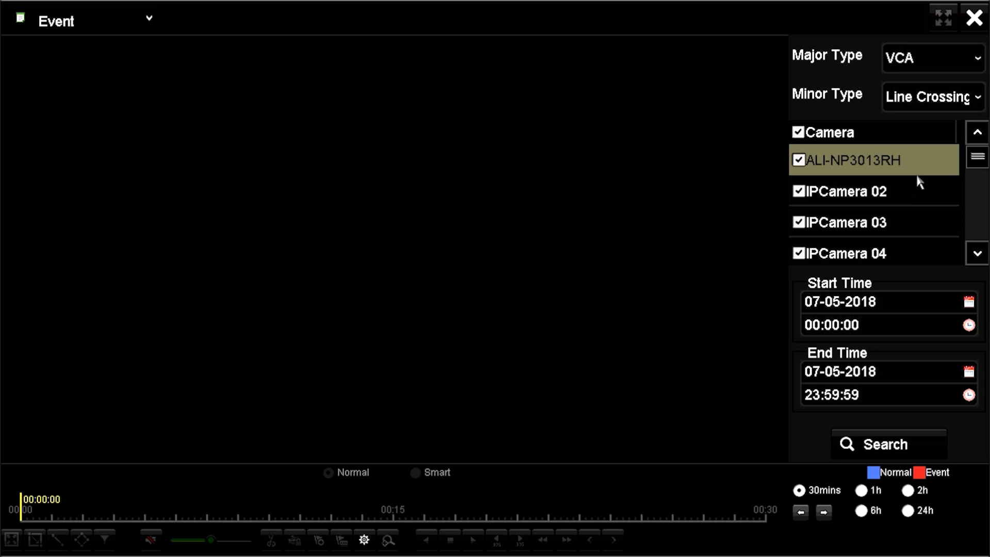
pyautogui.click(798, 133)
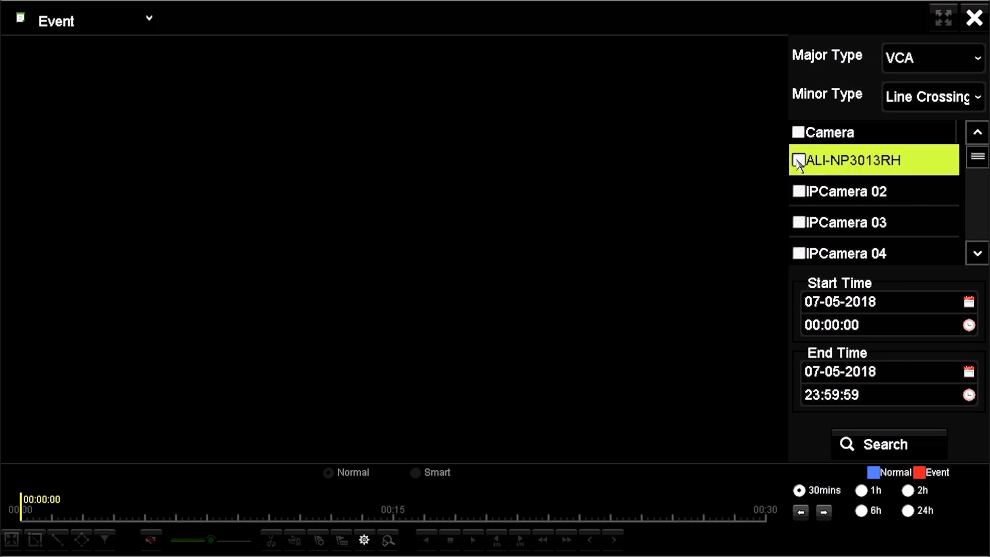
pyautogui.click(798, 160)
# Set both the start and end date to 07-03-2018 and run the event search.
pyautogui.click(891, 303)
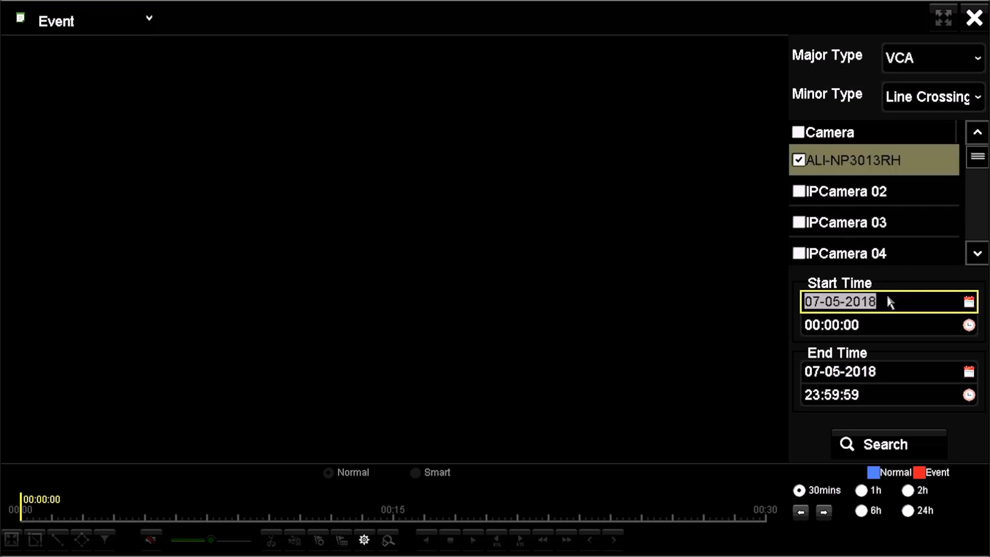
pyautogui.click(897, 306)
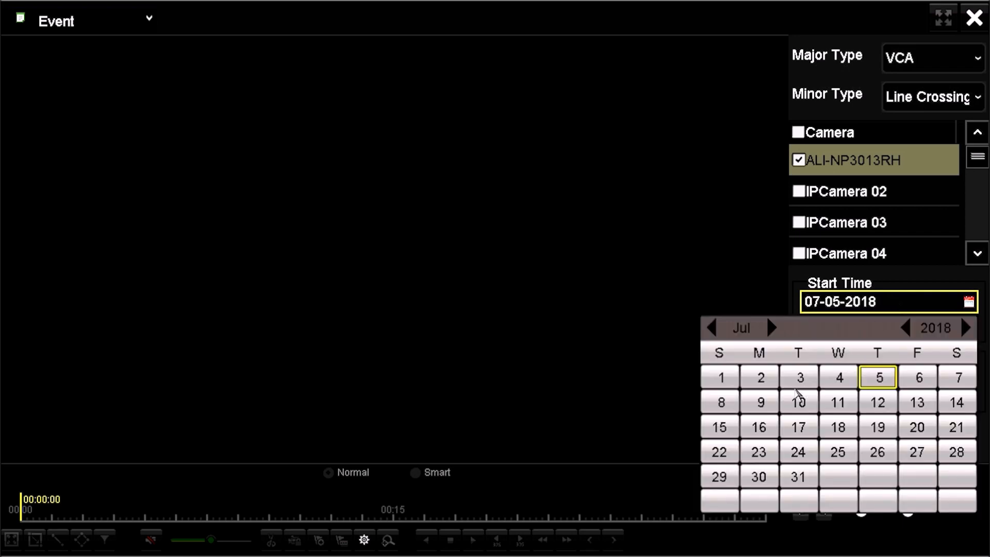
pyautogui.click(801, 379)
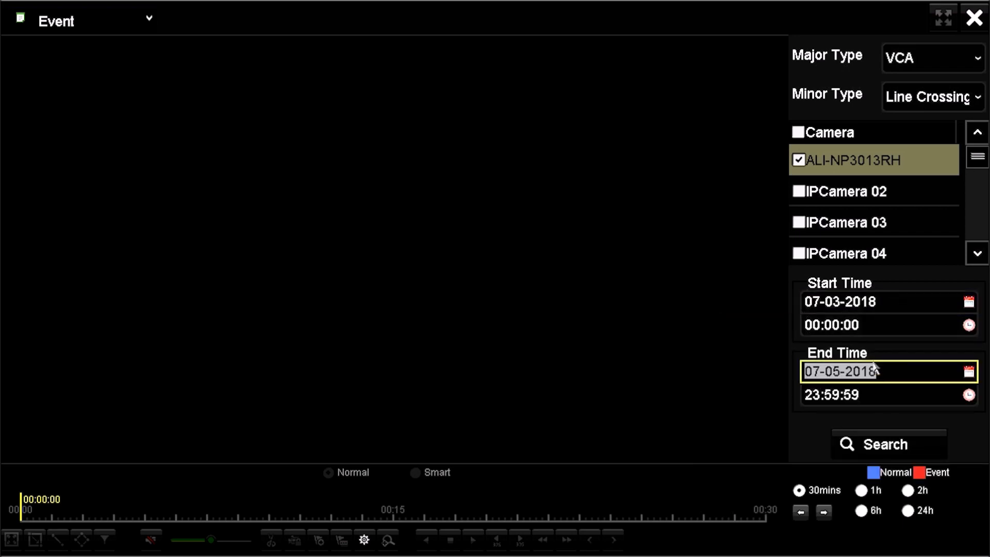
pyautogui.click(873, 381)
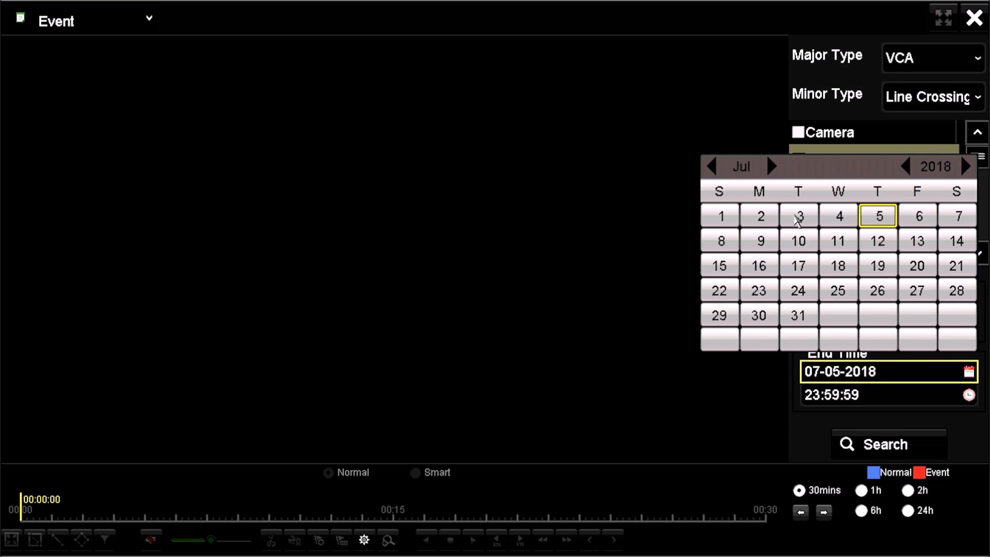
pyautogui.click(798, 218)
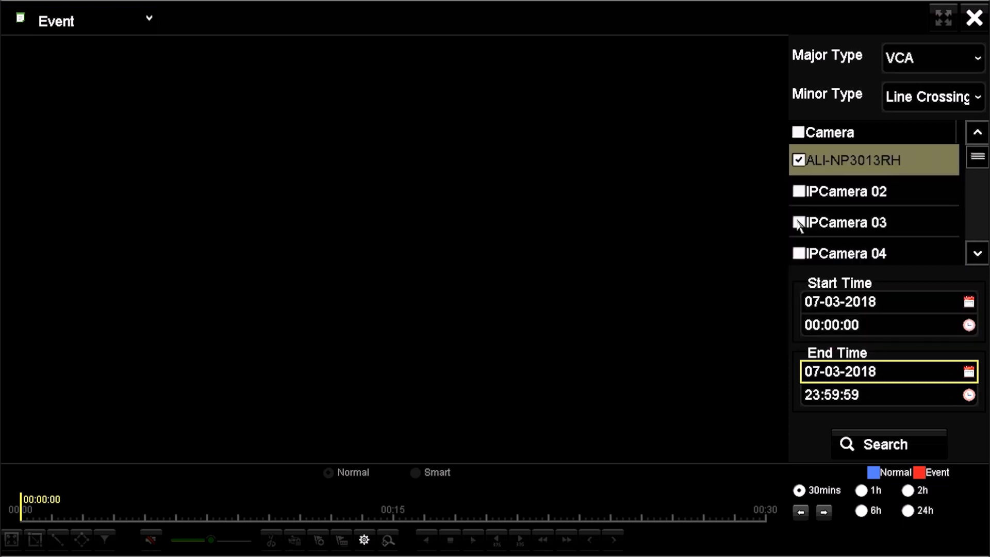
pyautogui.click(900, 447)
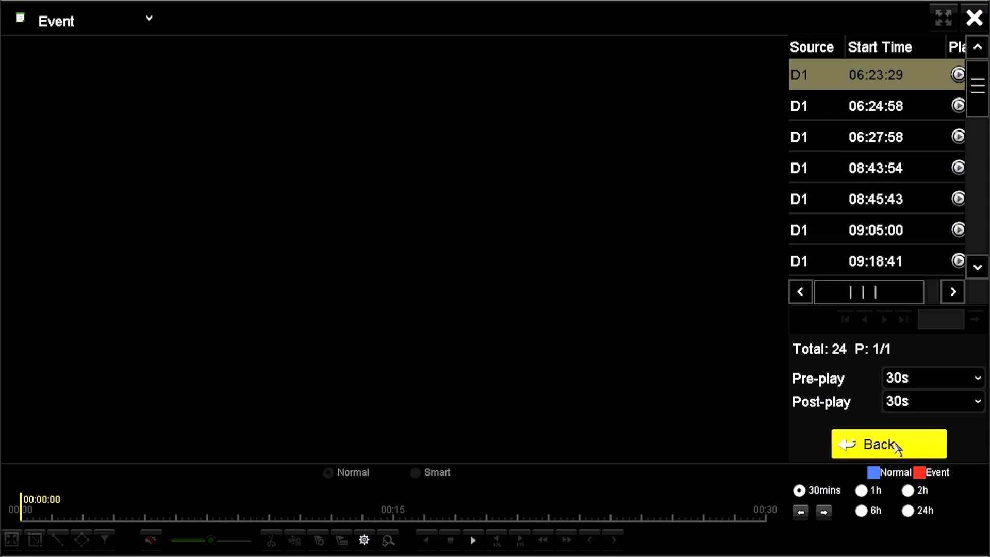
# Set the pre-play time to 5s and play the 08:45:43 event.
pyautogui.click(944, 388)
pyautogui.click(931, 163)
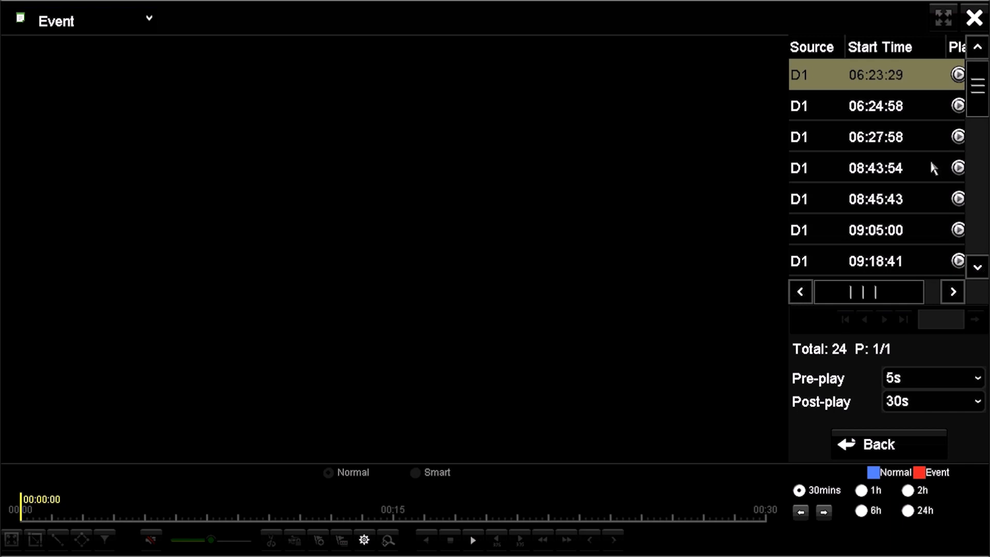
pyautogui.click(959, 199)
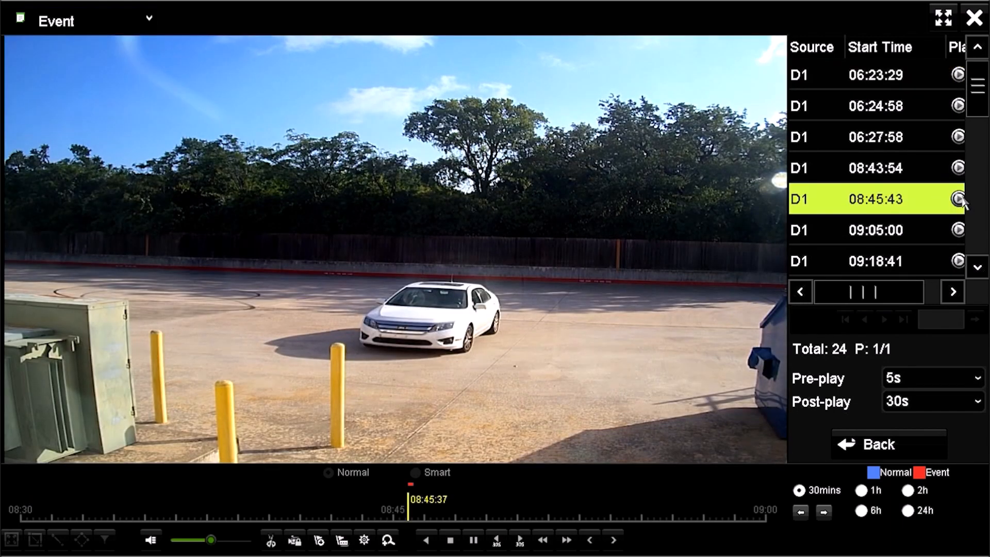